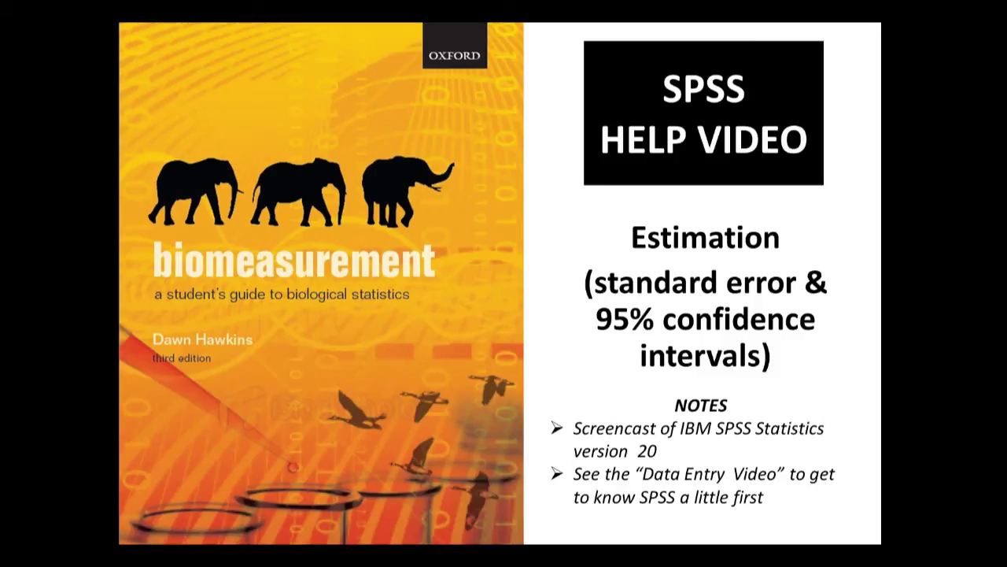
# Step: Restore the ground squirrels Data Editor window and move it higher on screen
pyautogui.click(27, 546)
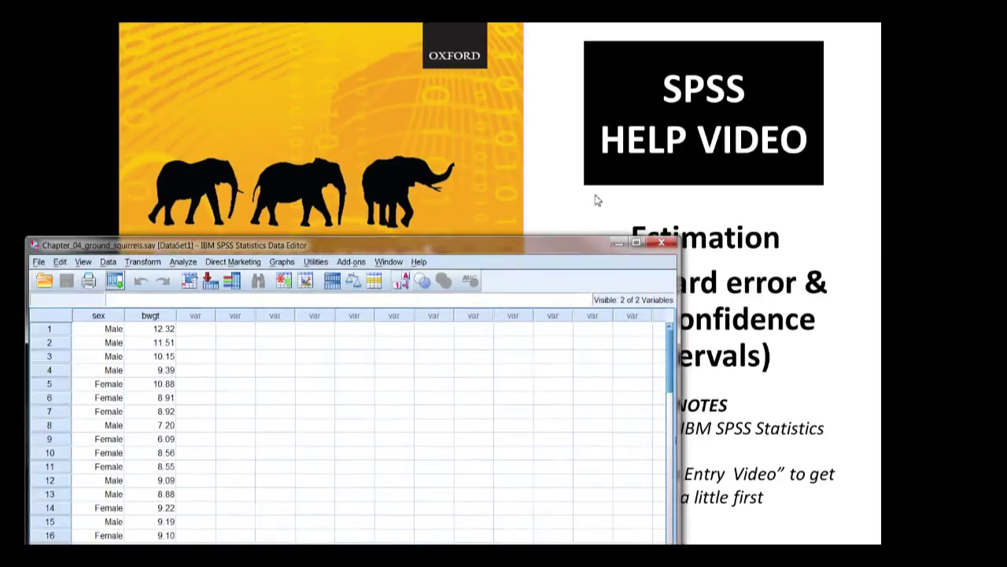
pyautogui.moveTo(611, 149); pyautogui.dragTo(607, 126)
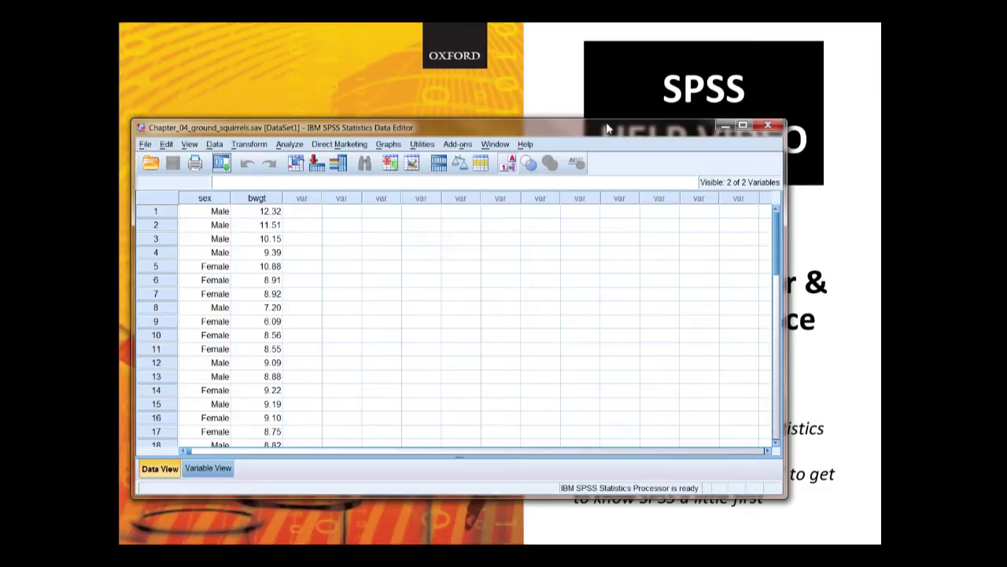
# Step: Open Analyze > Descriptive Statistics > Explore for the squirrel data
pyautogui.click(289, 144)
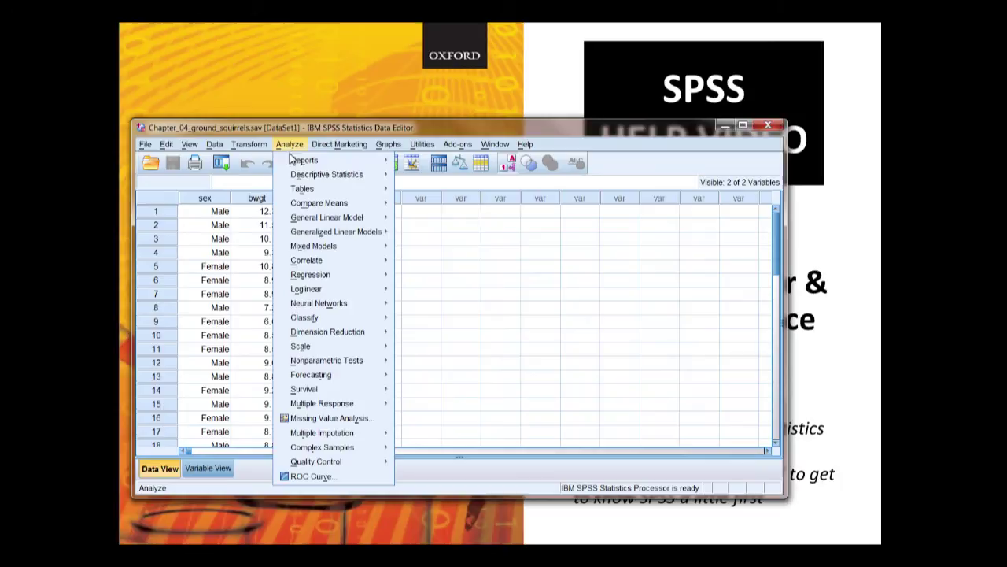
pyautogui.moveTo(296, 176)
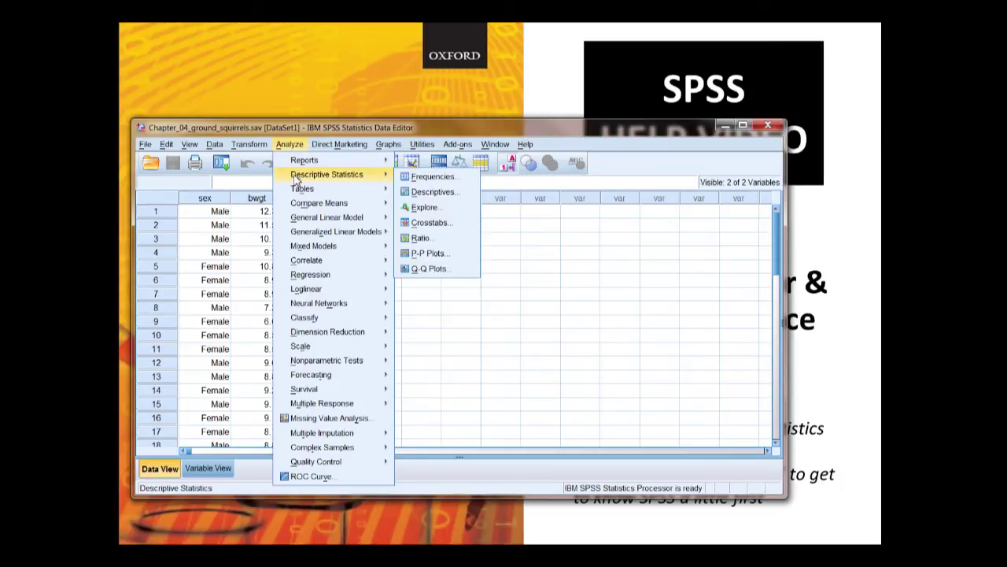
pyautogui.click(425, 208)
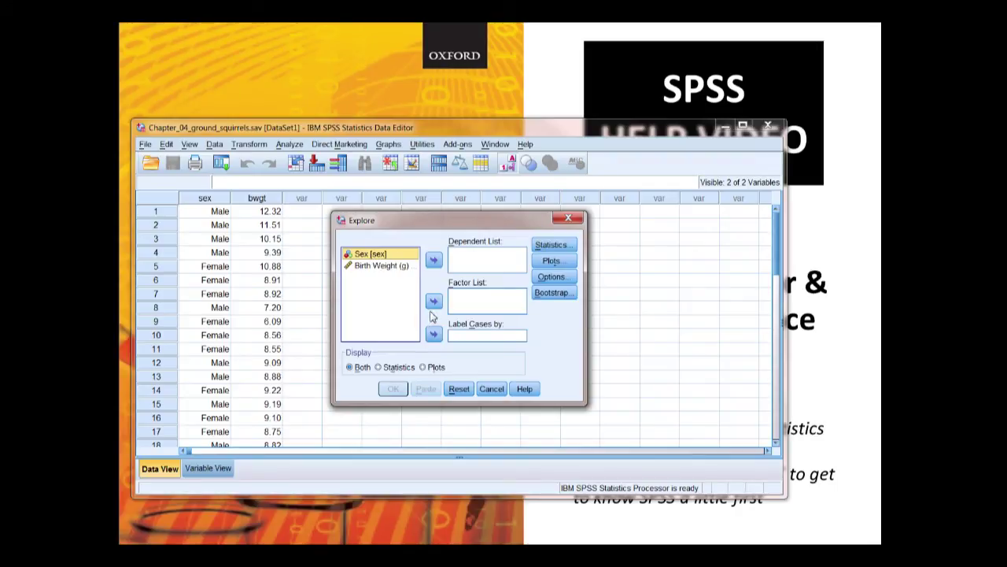
# Step: Make Sex the factor and Birth Weight (g) the dependent variable, leaving Statistics at defaults
pyautogui.click(434, 301)
pyautogui.click(376, 258)
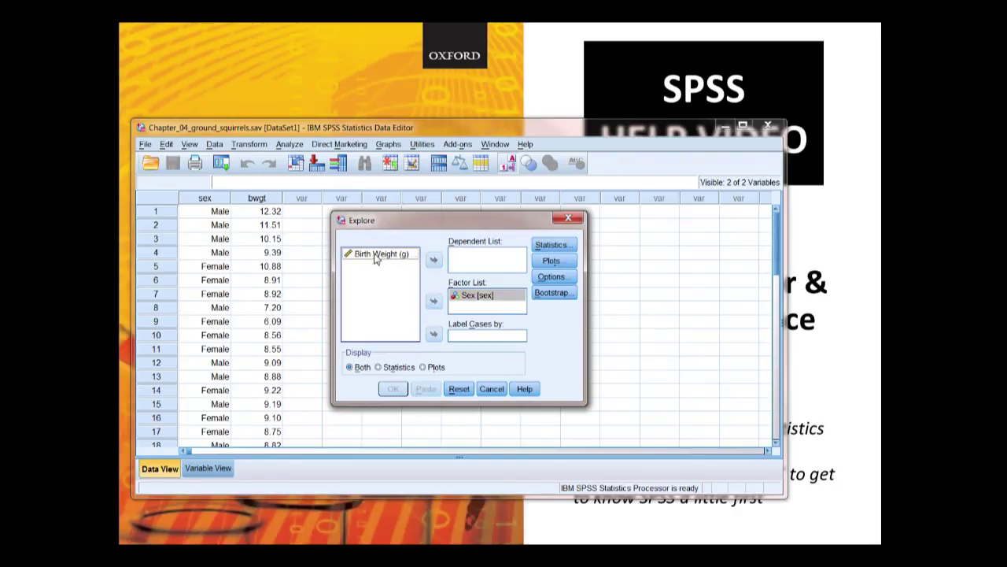
pyautogui.click(432, 264)
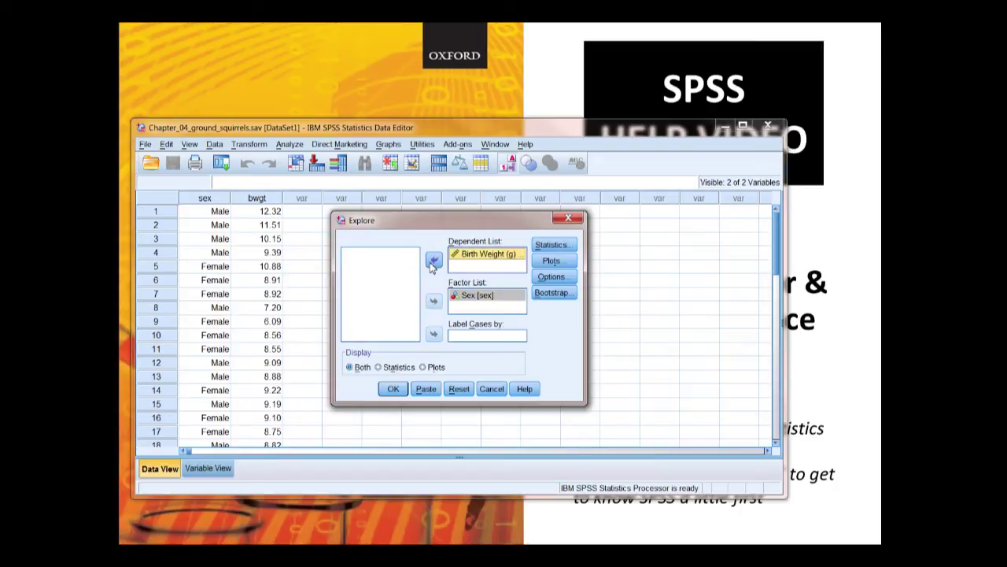
pyautogui.click(554, 246)
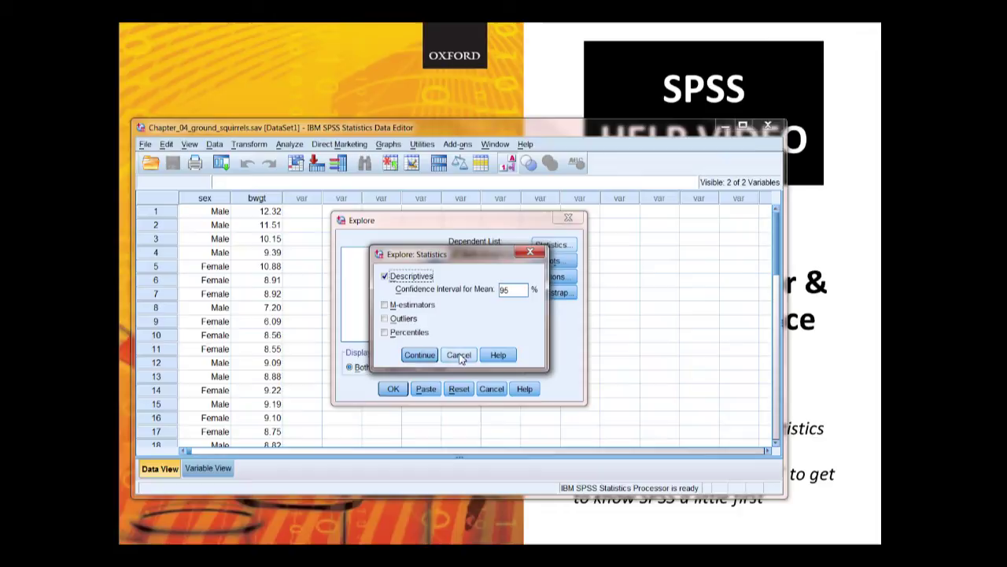
pyautogui.click(461, 355)
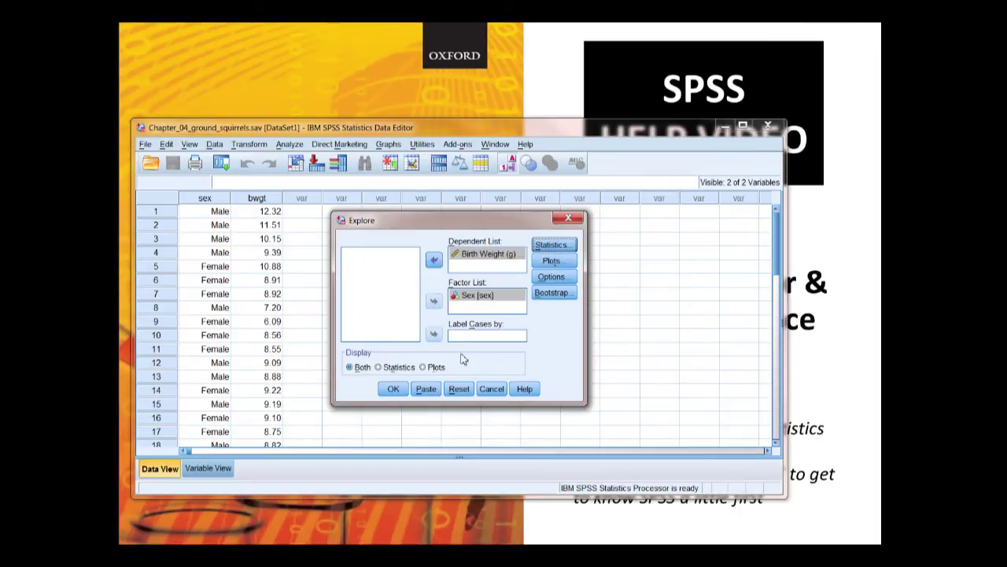
# Step: Turn on histograms, turn off stem-and-leaf plots, and run the Explore analysis
pyautogui.click(554, 261)
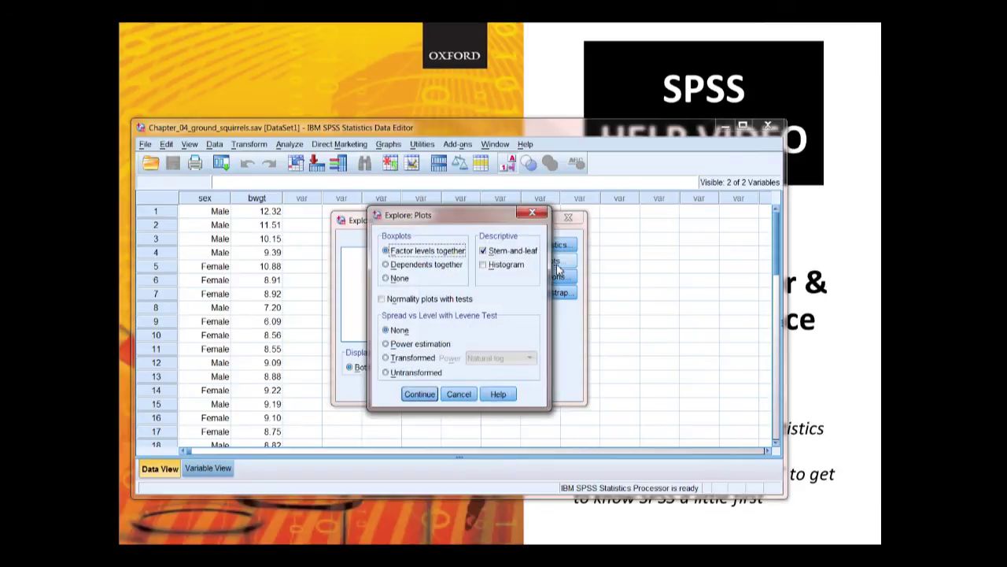
pyautogui.click(516, 265)
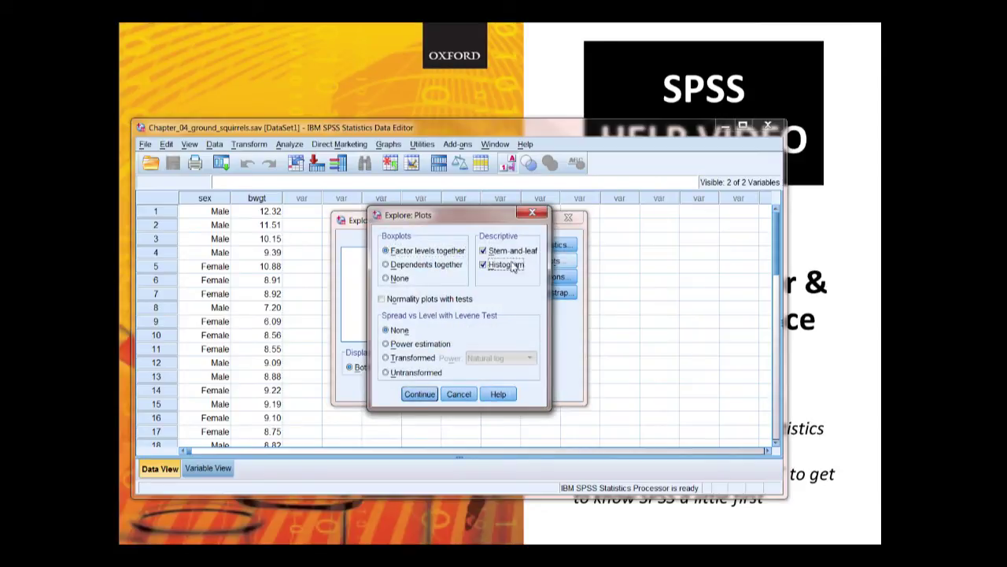
pyautogui.click(494, 252)
pyautogui.click(435, 399)
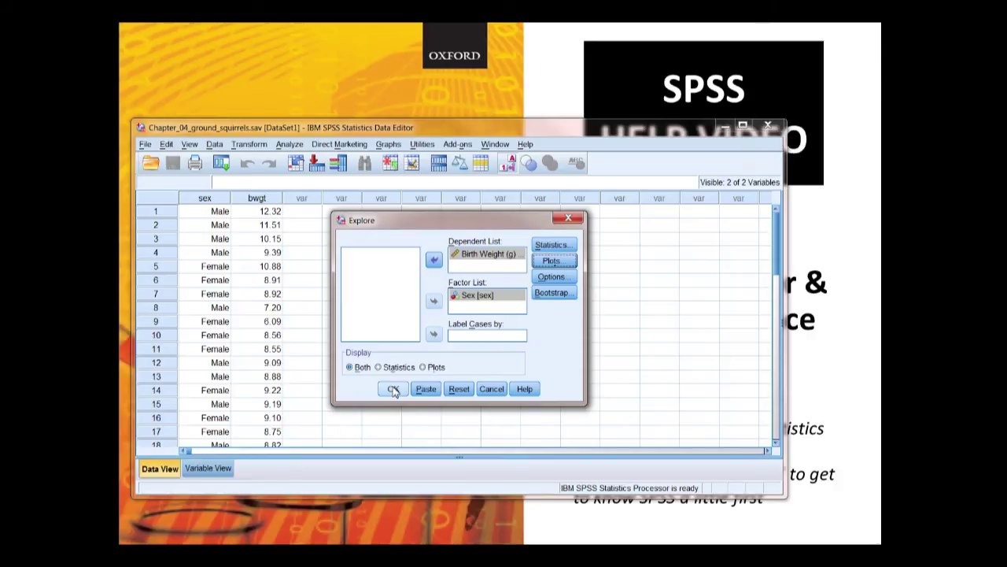
pyautogui.click(393, 390)
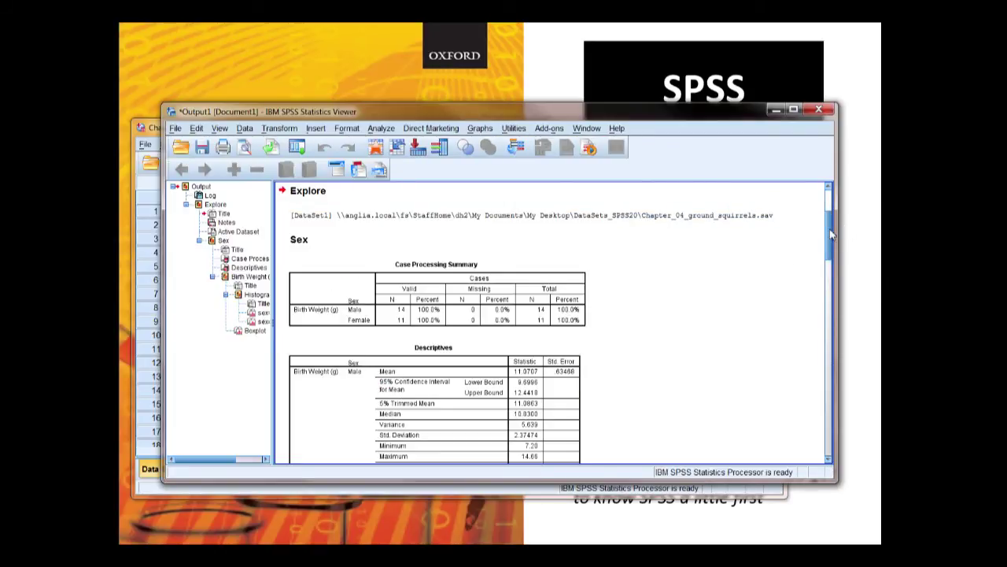
# Step: Scroll to the Descriptives table showing mean birth weights 11.0707 (male) and 9.4855 (female)
pyautogui.moveTo(829, 226); pyautogui.dragTo(830, 235)
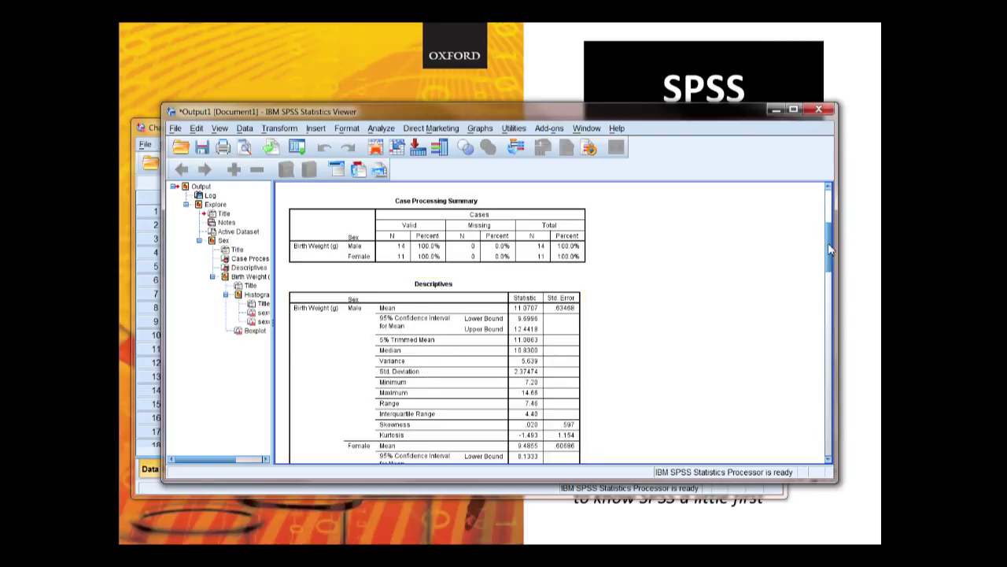
pyautogui.moveTo(832, 250); pyautogui.dragTo(831, 269)
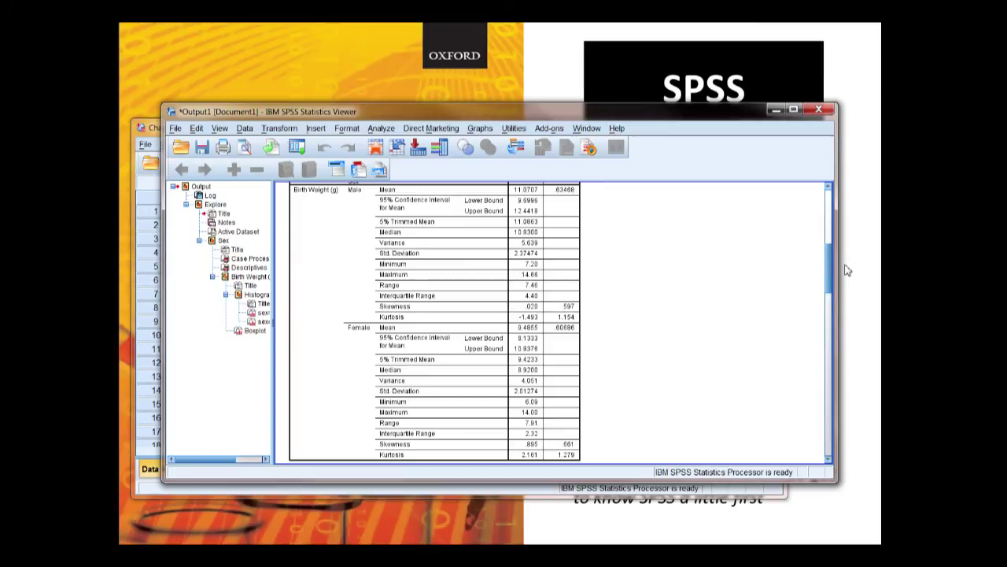
pyautogui.moveTo(832, 271); pyautogui.dragTo(831, 265)
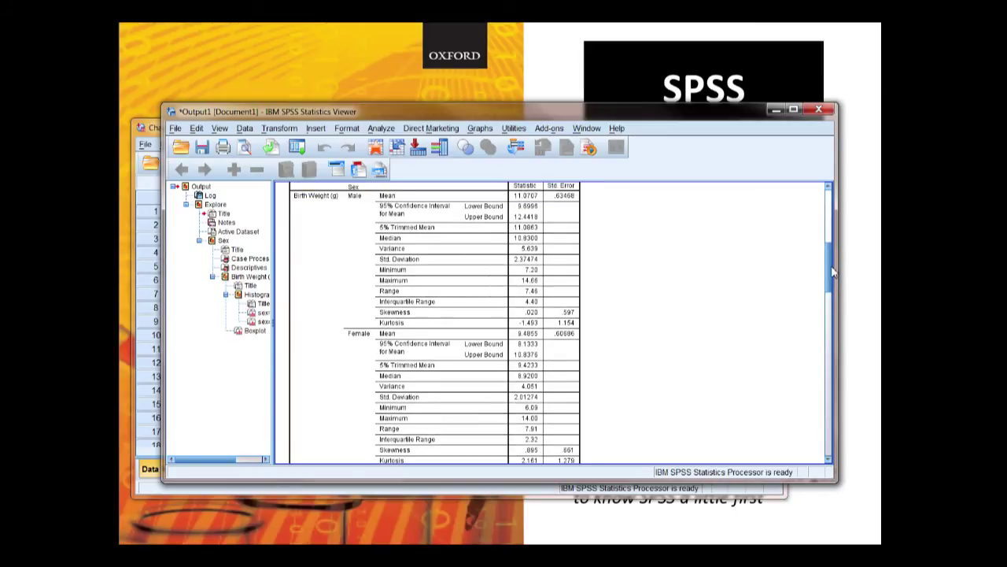
# Step: Open Chart Builder from the Graphs menu and dismiss the measurement-level notice
pyautogui.click(481, 130)
pyautogui.moveTo(488, 180)
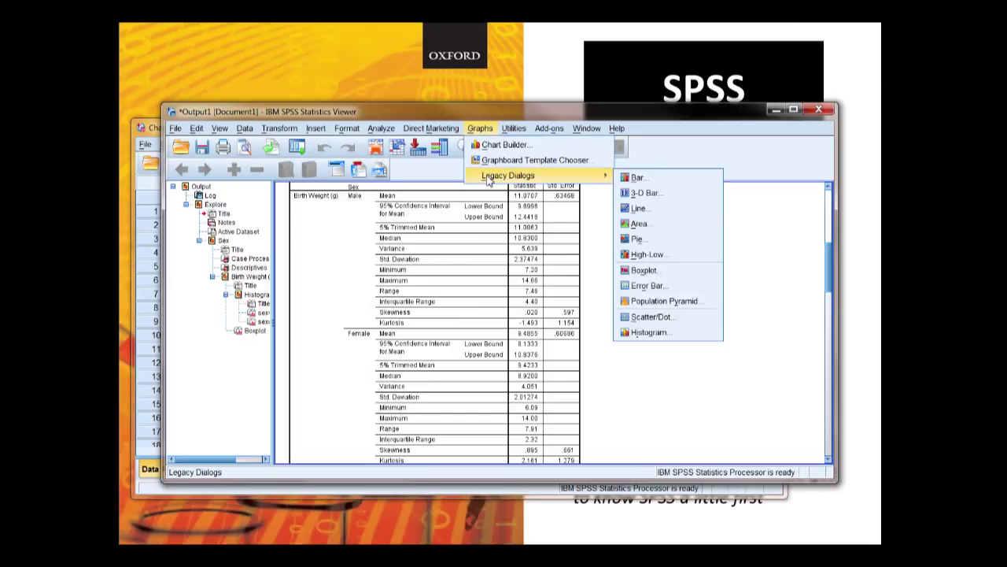
pyautogui.click(491, 146)
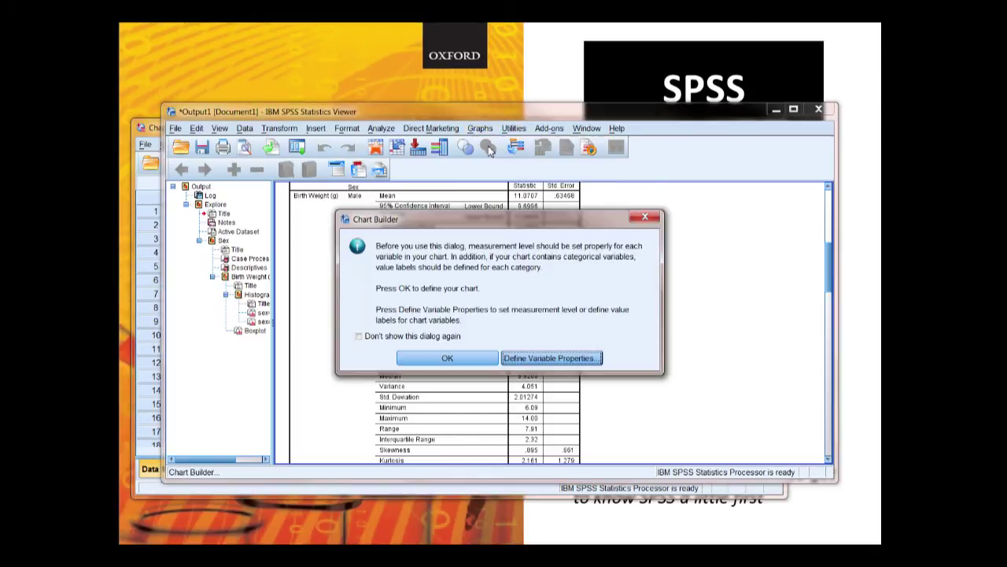
pyautogui.click(468, 358)
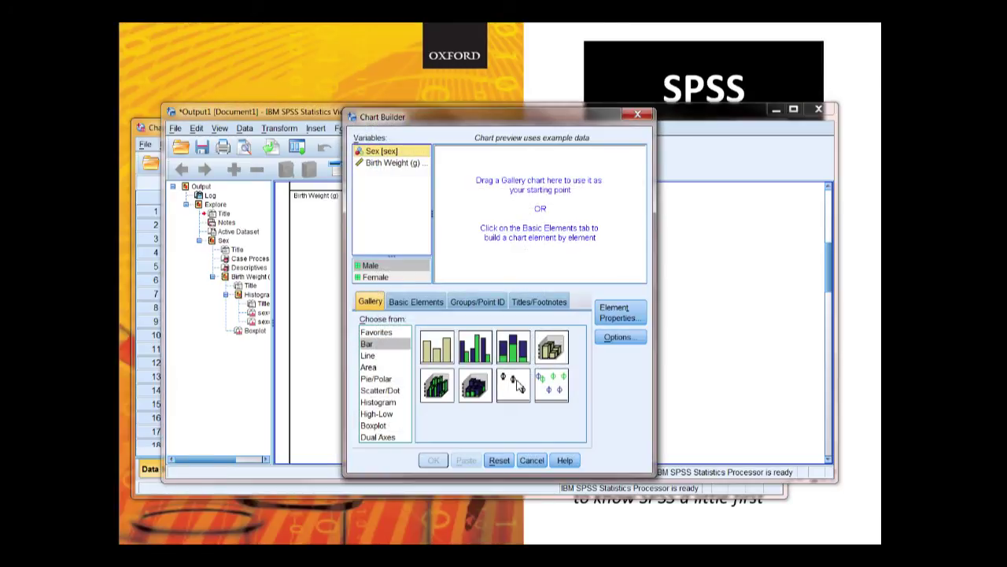
# Step: Build a simple error-bar chart with Sex on the x-axis and Birth Weight on the y-axis
pyautogui.click(518, 384)
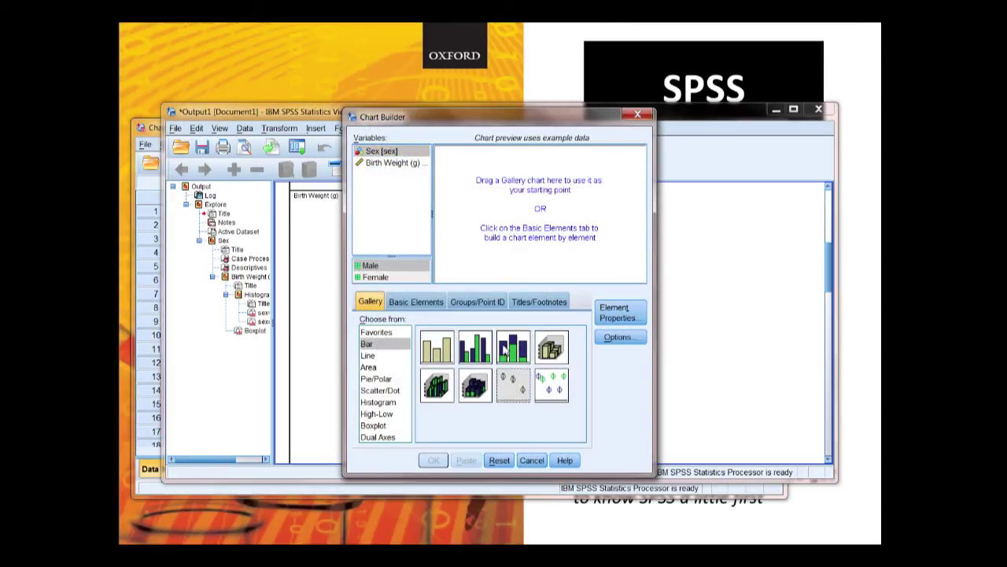
pyautogui.moveTo(518, 389); pyautogui.dragTo(525, 230)
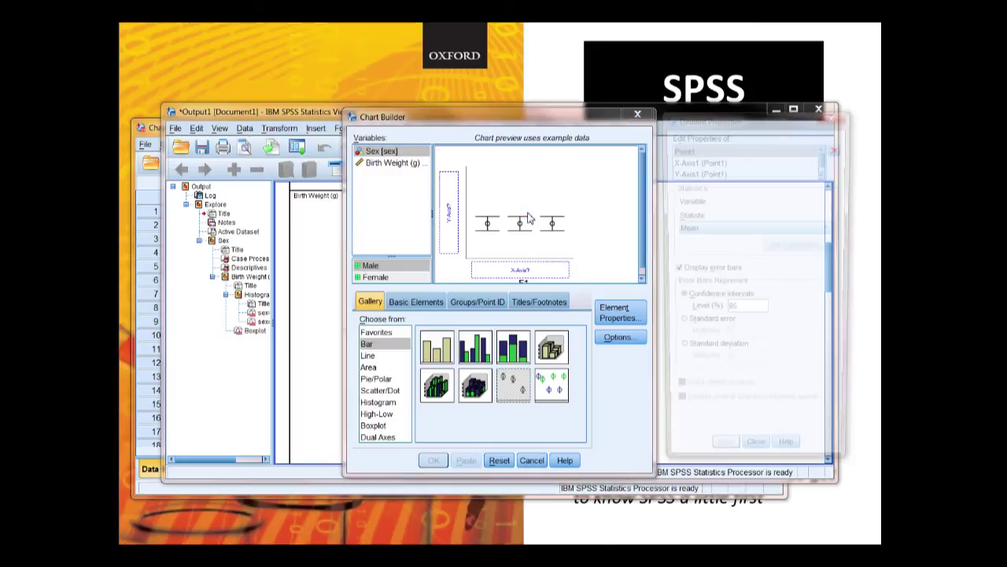
pyautogui.moveTo(383, 155); pyautogui.dragTo(494, 264)
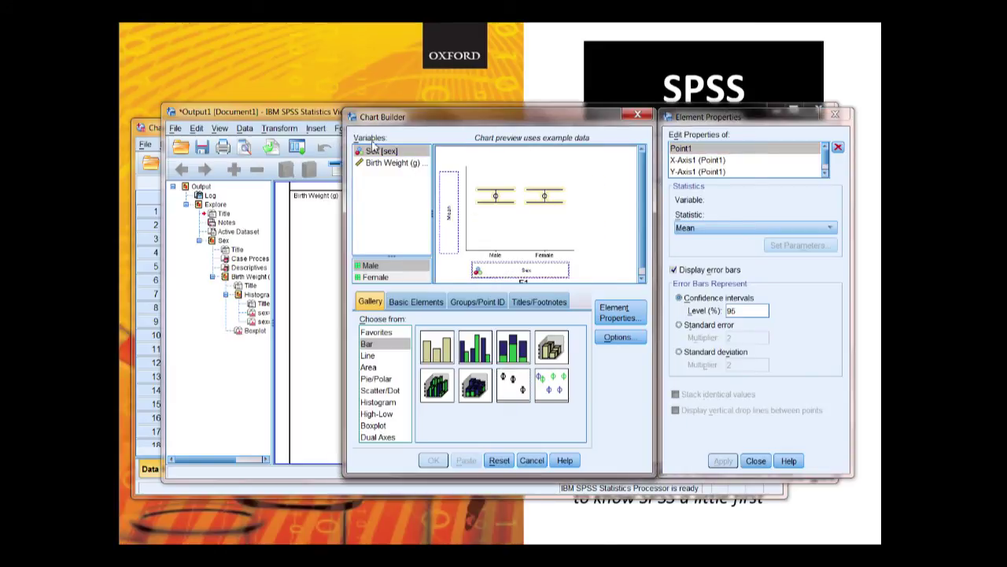
pyautogui.moveTo(383, 168); pyautogui.dragTo(445, 203)
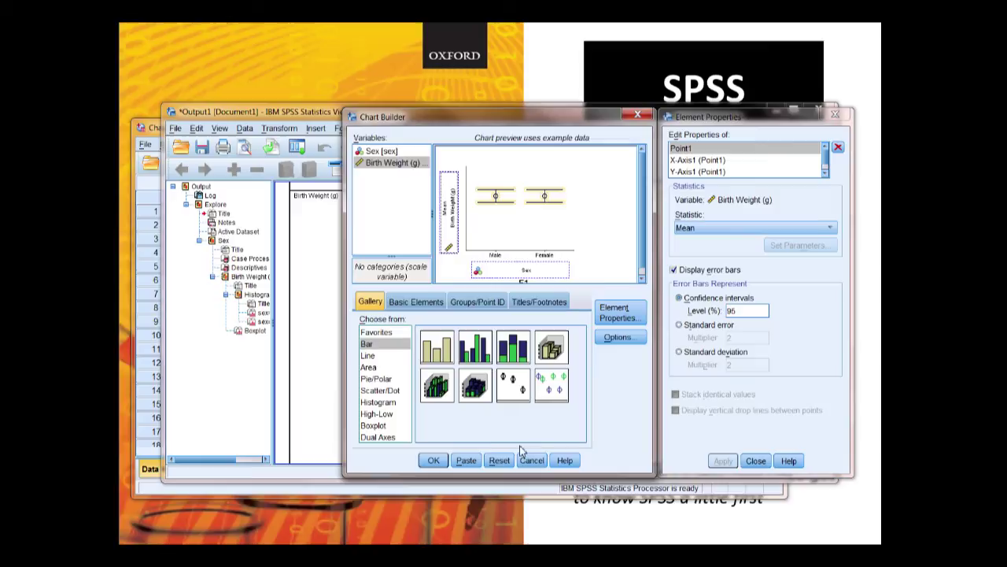
pyautogui.click(432, 464)
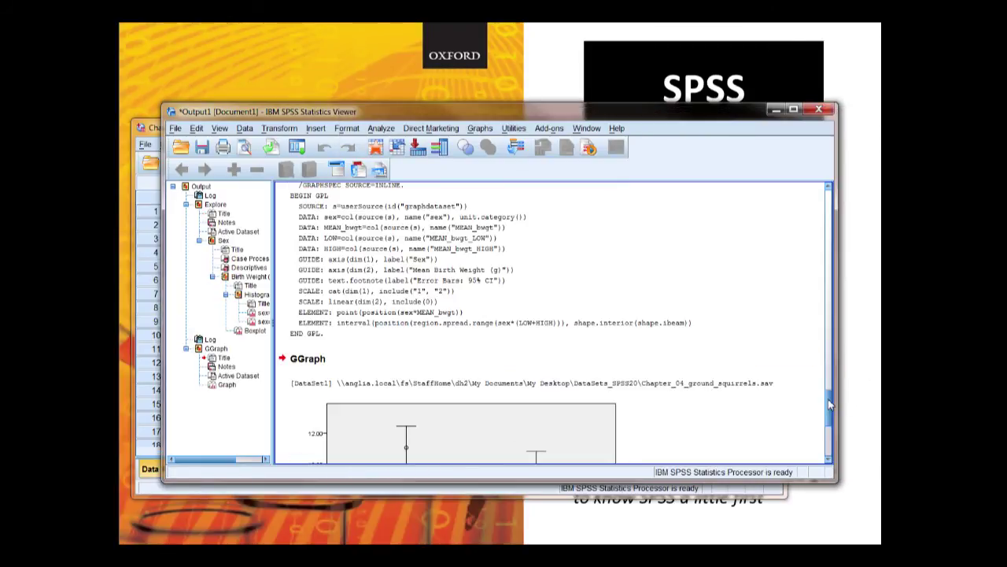
pyautogui.moveTo(830, 405); pyautogui.dragTo(833, 432)
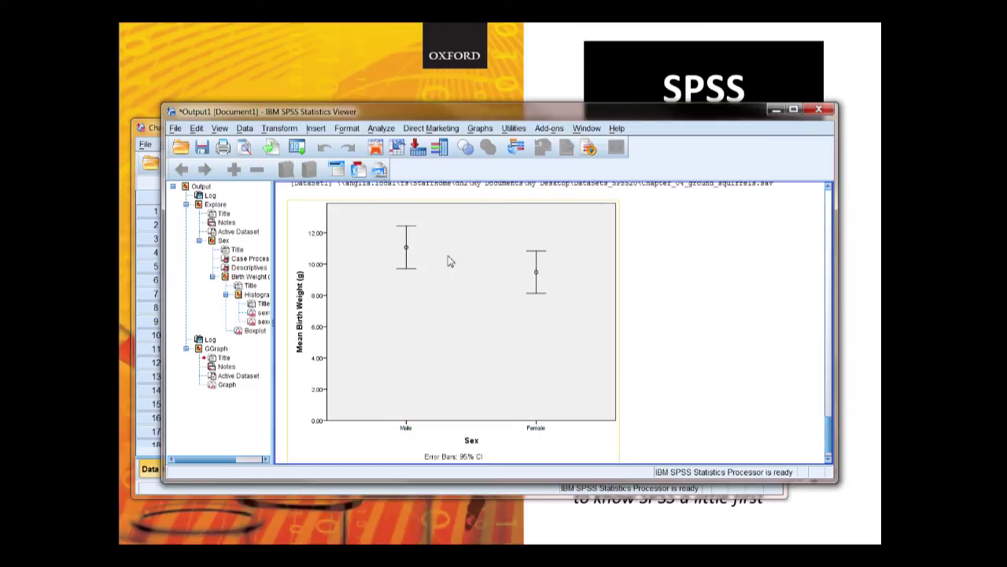
# Step: Create a legacy simple error-bar chart with Sex as category axis and Birth Weight as variable
pyautogui.click(480, 129)
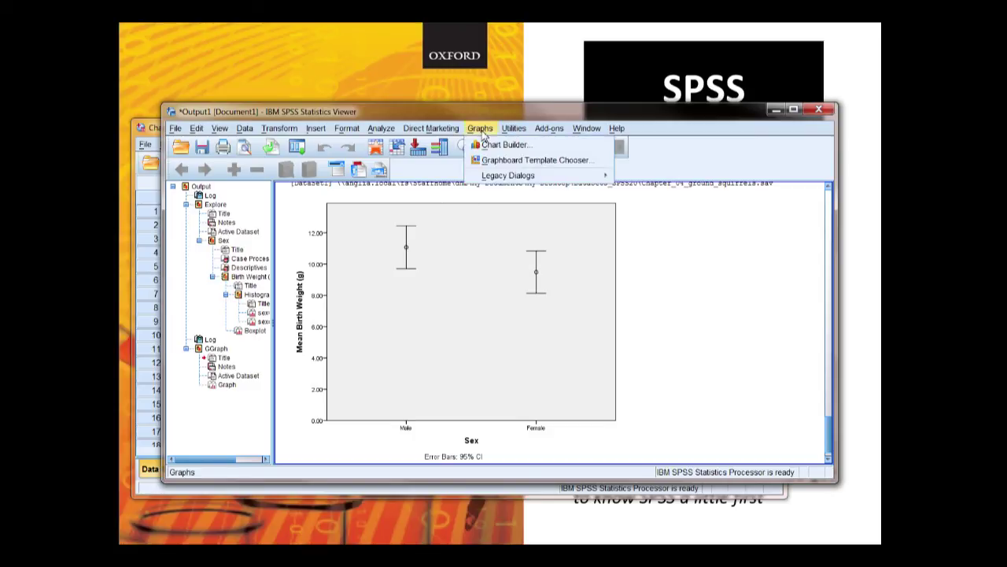
pyautogui.moveTo(492, 175)
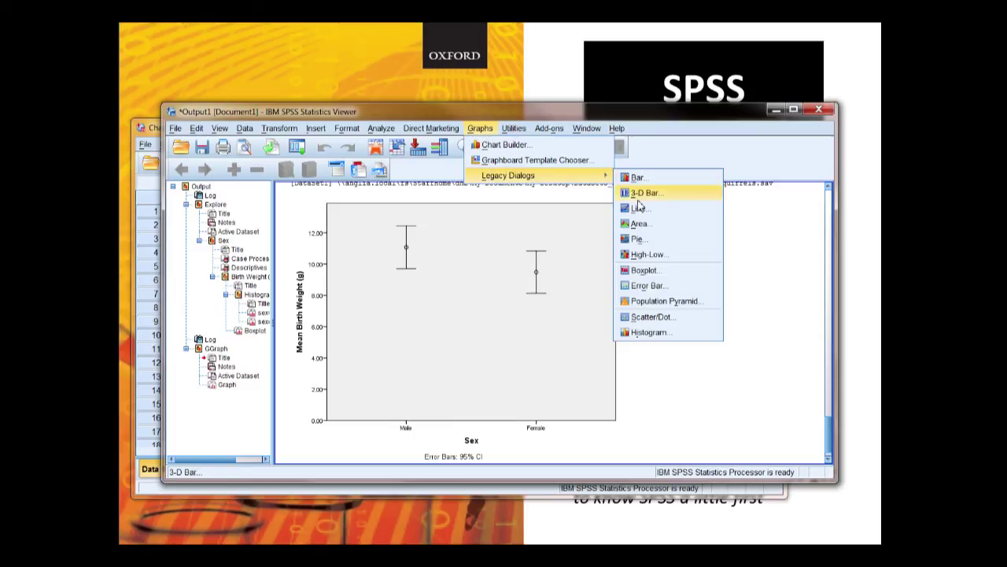
pyautogui.click(644, 286)
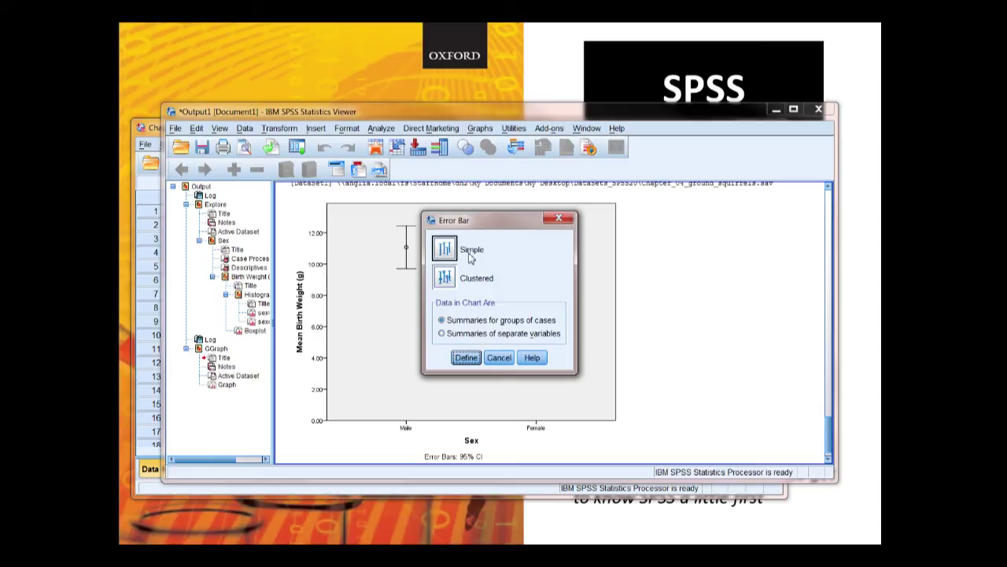
pyautogui.click(466, 359)
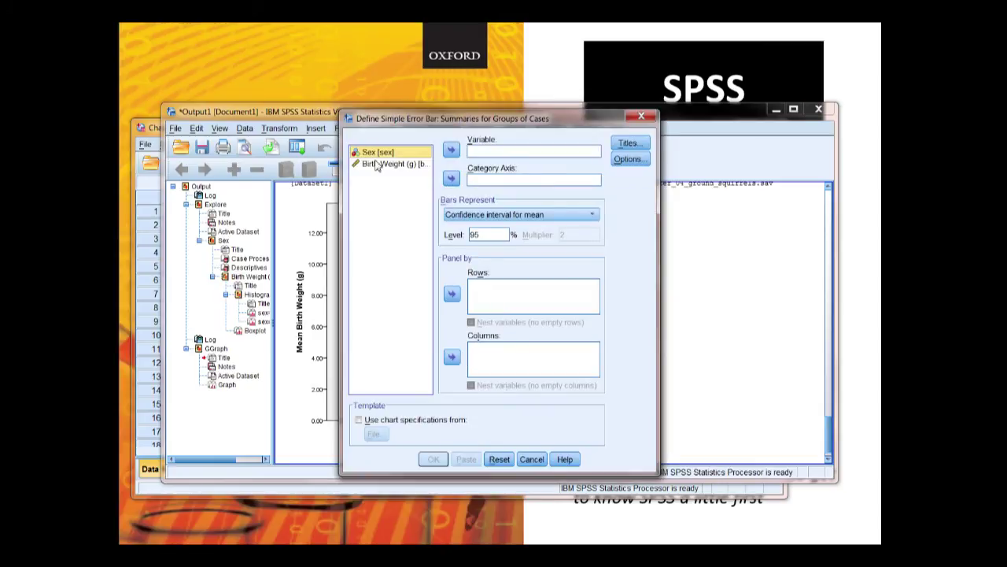
pyautogui.click(451, 179)
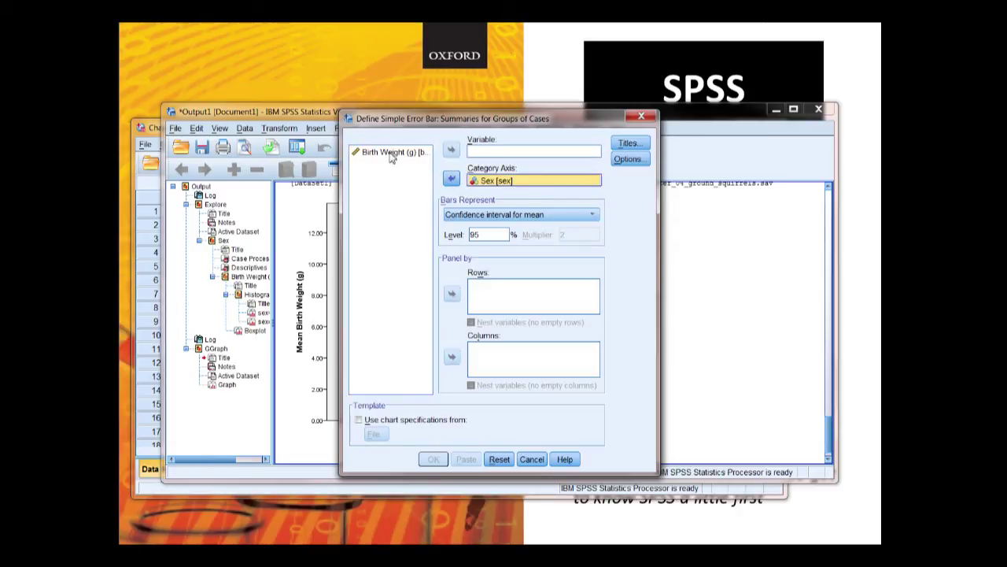
pyautogui.click(391, 154)
pyautogui.click(451, 149)
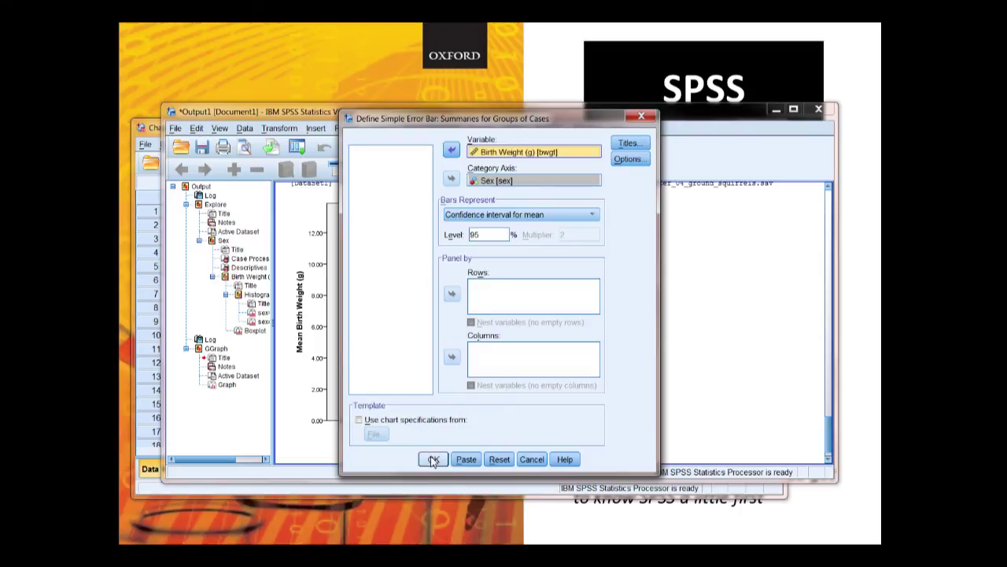
pyautogui.click(433, 461)
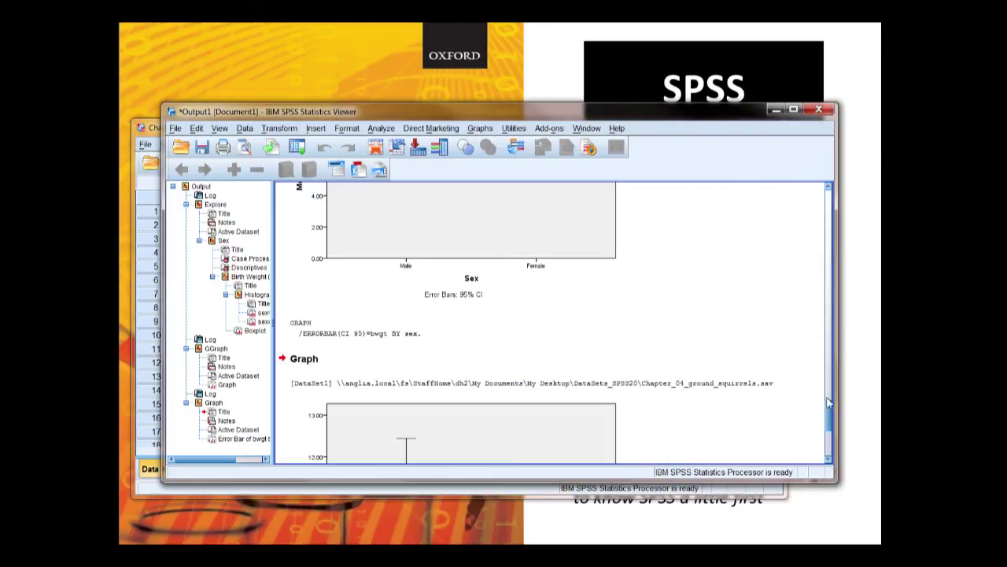
# Step: Scroll through both error-bar charts, then select the first Mean Birth Weight chart
pyautogui.moveTo(831, 410)
pyautogui.mouseDown()
pyautogui.moveTo(835, 441)
pyautogui.moveTo(836, 429)
pyautogui.mouseUp()
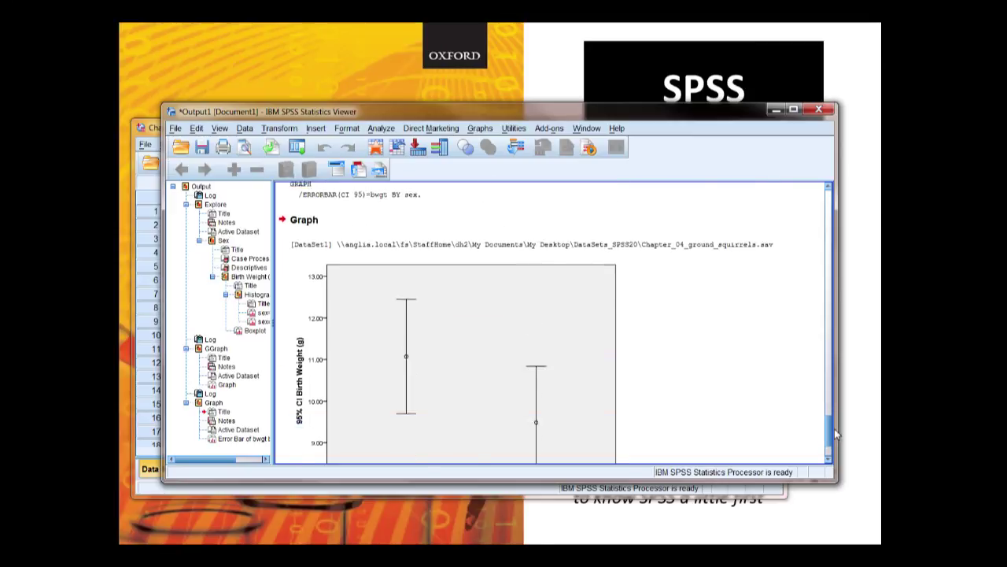
pyautogui.moveTo(834, 428)
pyautogui.mouseDown()
pyautogui.moveTo(836, 394)
pyautogui.moveTo(848, 440)
pyautogui.mouseUp()
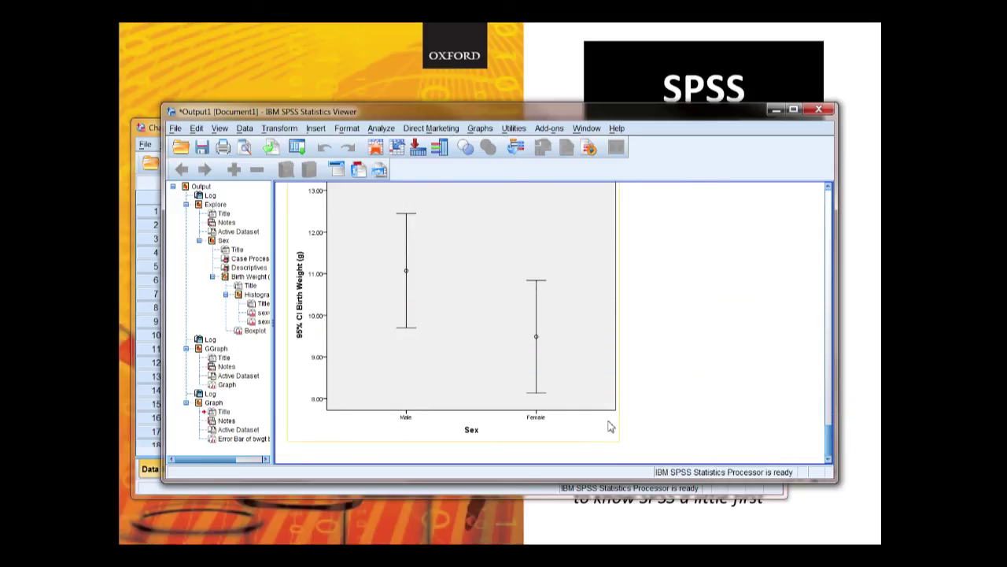
pyautogui.click(819, 406)
pyautogui.moveTo(826, 441); pyautogui.dragTo(840, 393)
pyautogui.scroll(-3, 840, 393)
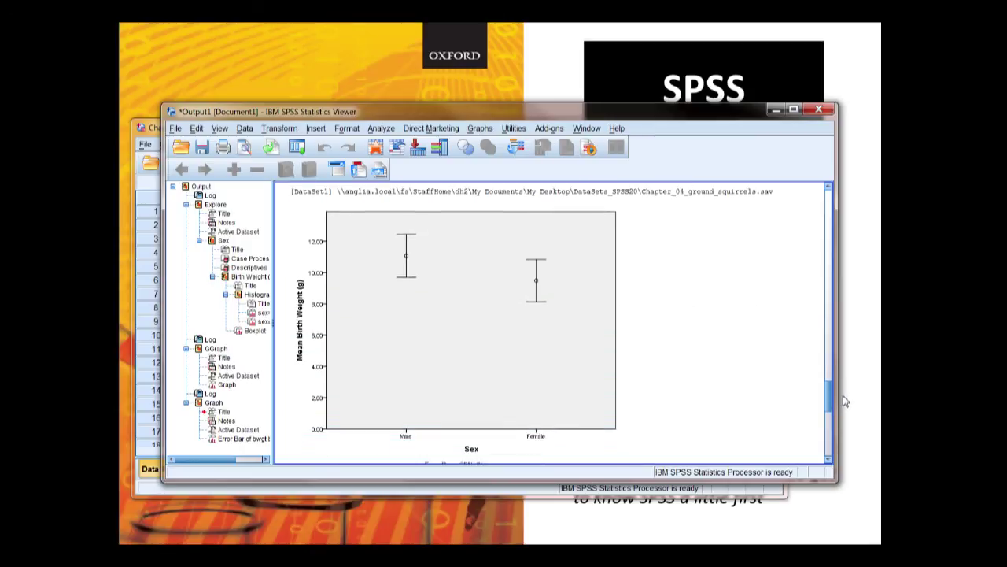
pyautogui.click(538, 406)
# Step: In Chart Editor, set the Mean Birth Weight chart's y-axis minimum to 8 and apply
pyautogui.click(466, 358)
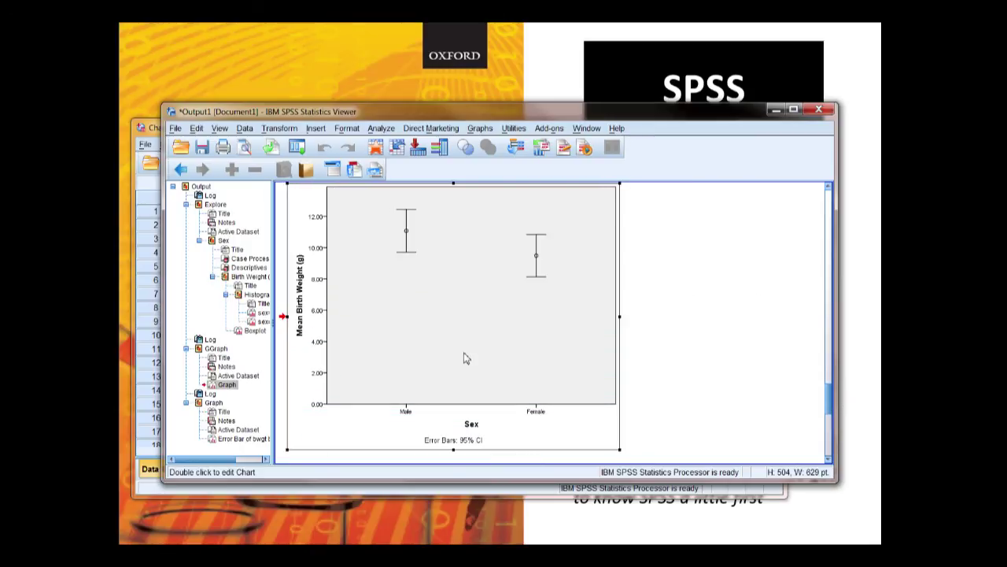
pyautogui.doubleClick(465, 358)
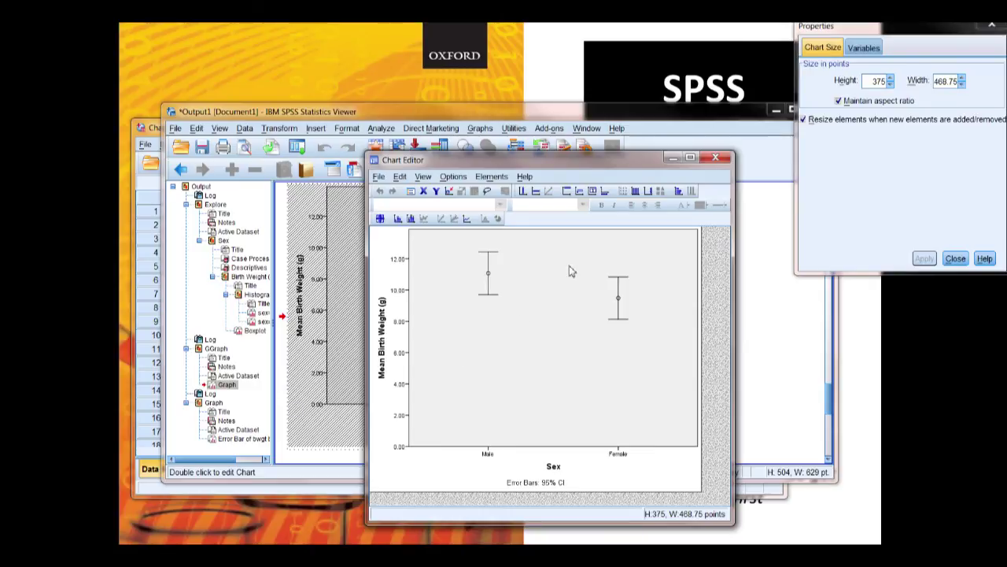
pyautogui.click(409, 372)
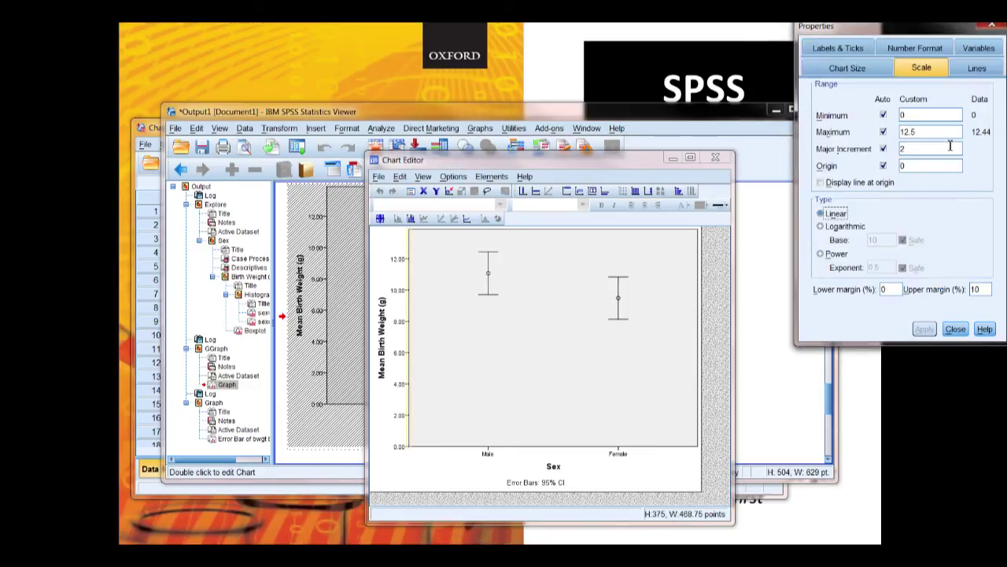
pyautogui.doubleClick(914, 116)
pyautogui.write('9')
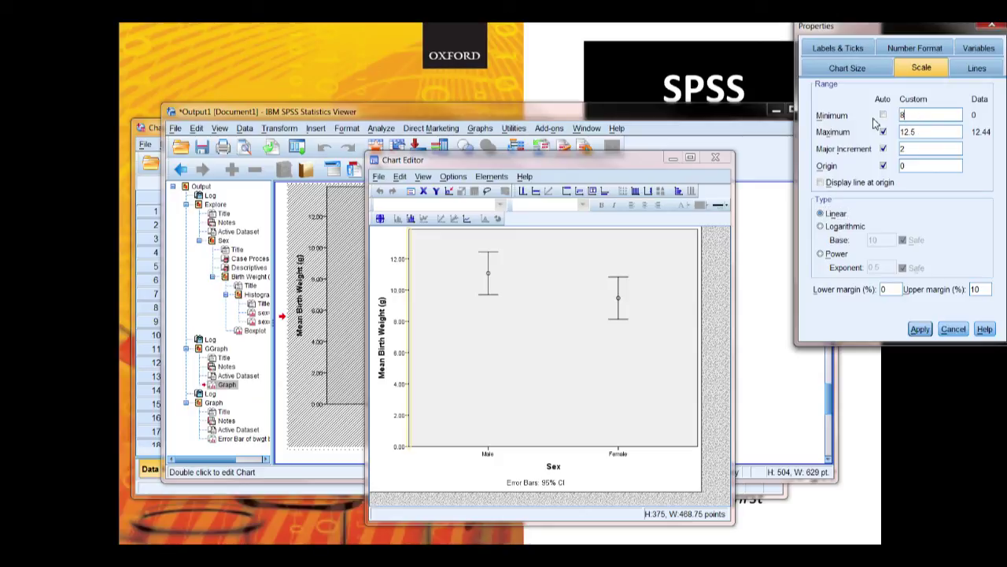
pyautogui.click(922, 330)
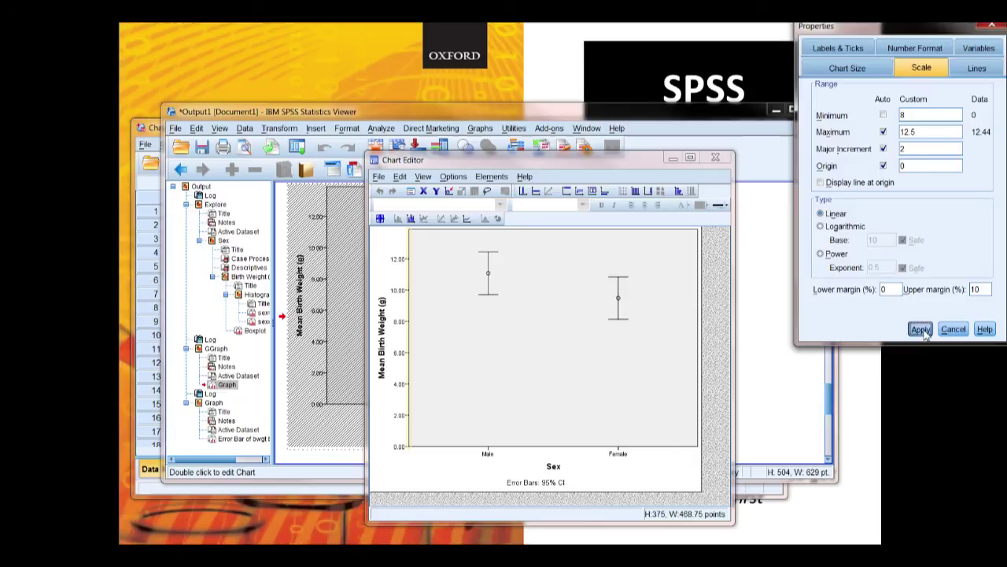